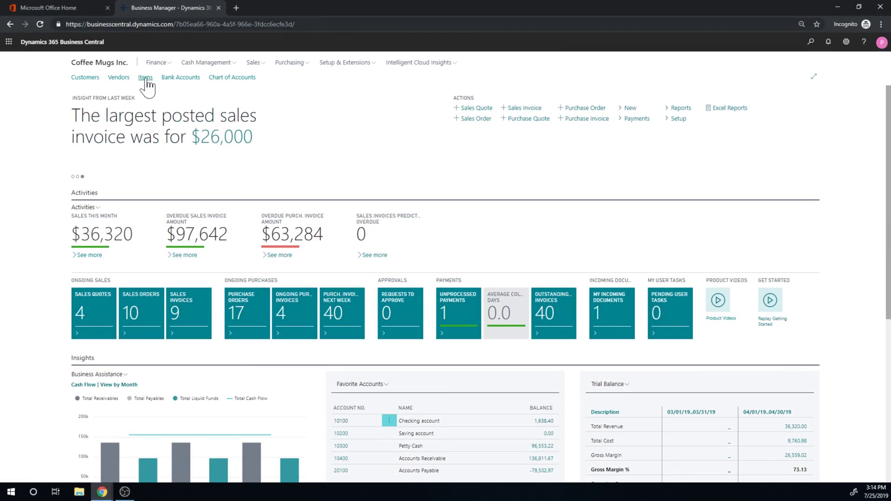
# - On item 1021 Standard Coffee Mug, change the Standard Cost from 4 to 5 and confirm
pyautogui.click(146, 78)
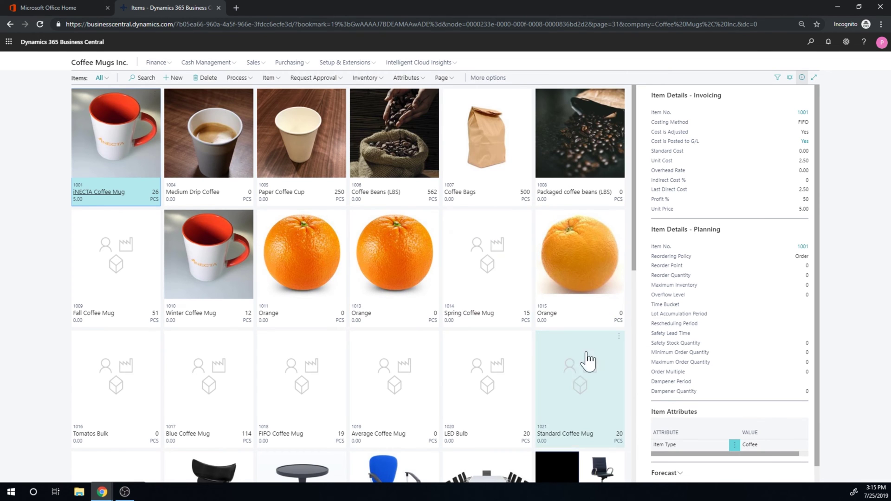
pyautogui.click(571, 388)
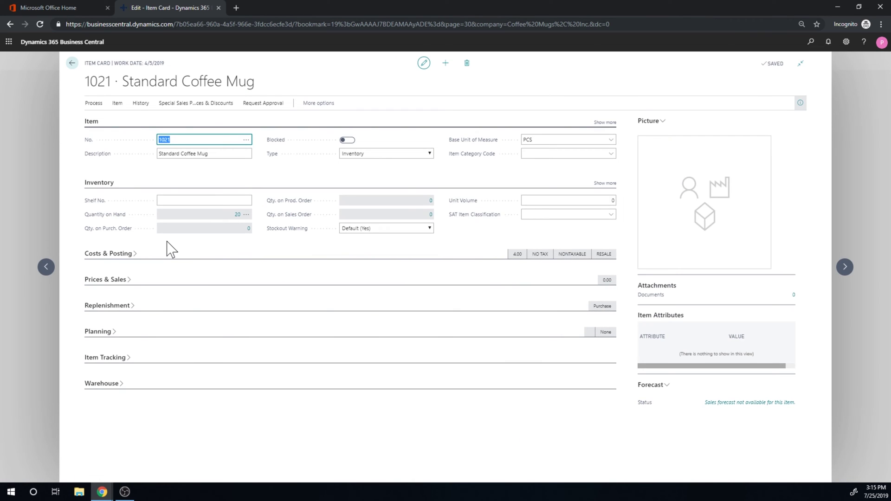
pyautogui.click(104, 260)
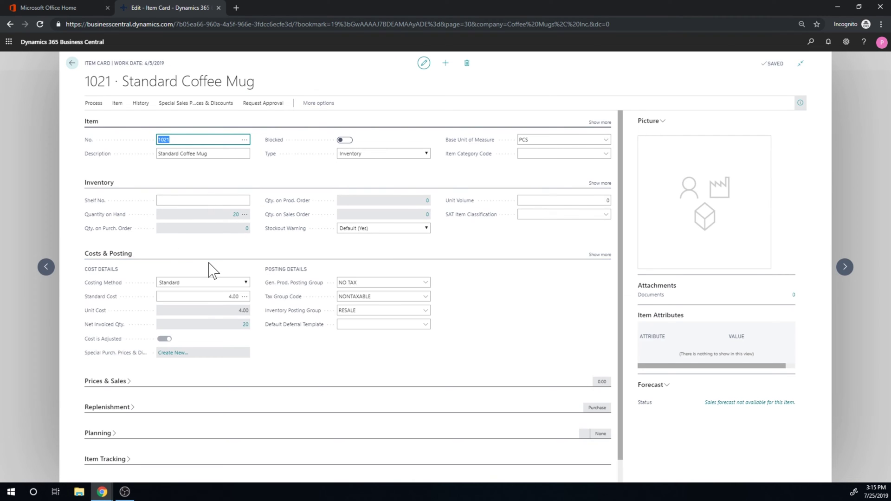
pyautogui.click(234, 297)
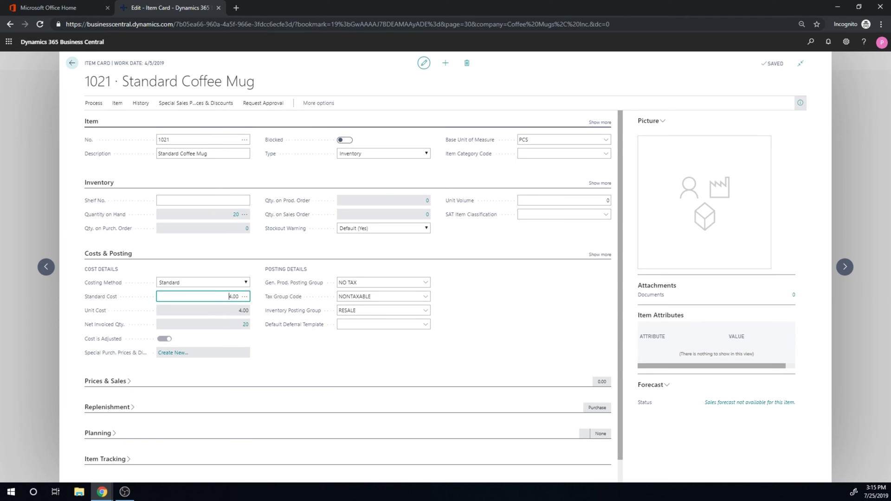
pyautogui.moveTo(282, 320)
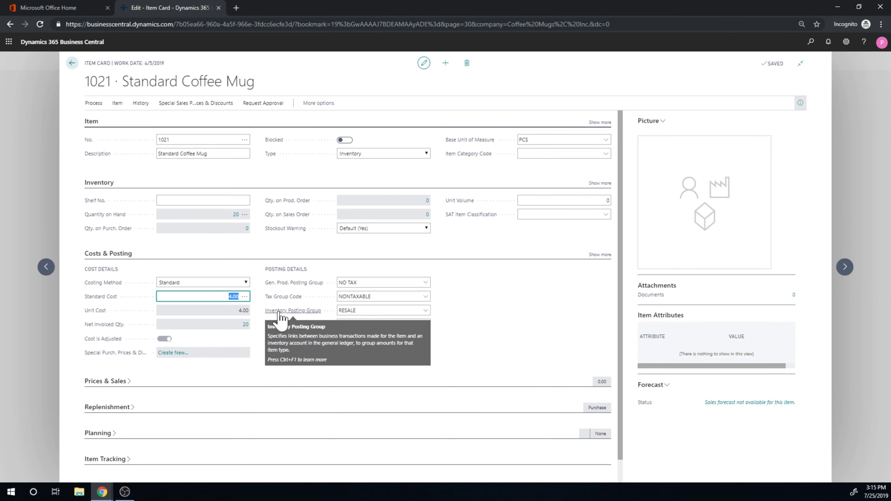
pyautogui.write('5')
pyautogui.press('Tab')
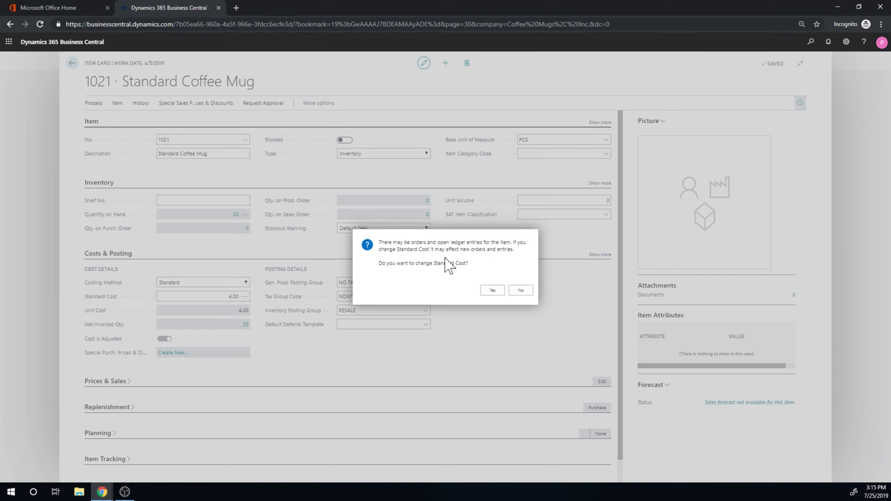
pyautogui.click(492, 291)
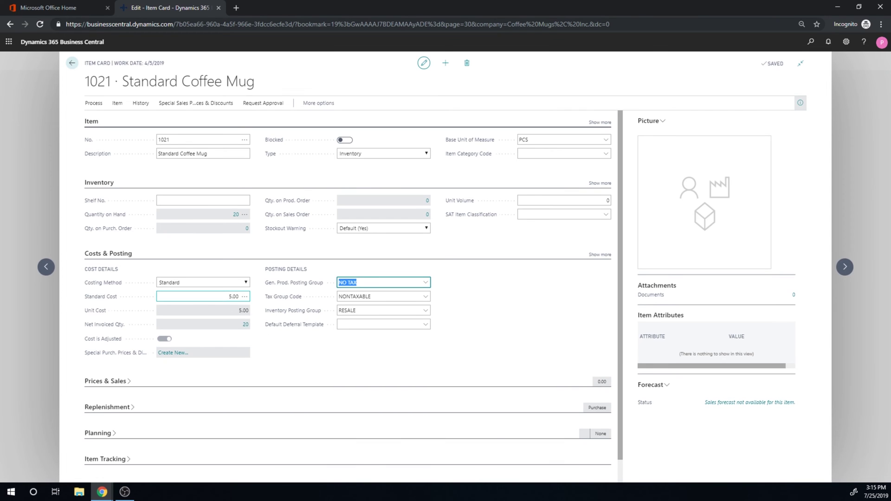
pyautogui.click(313, 103)
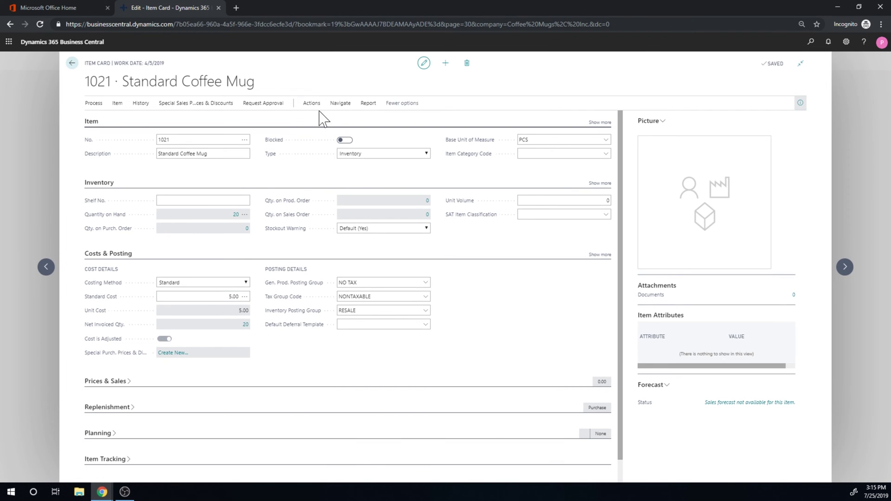
pyautogui.click(350, 108)
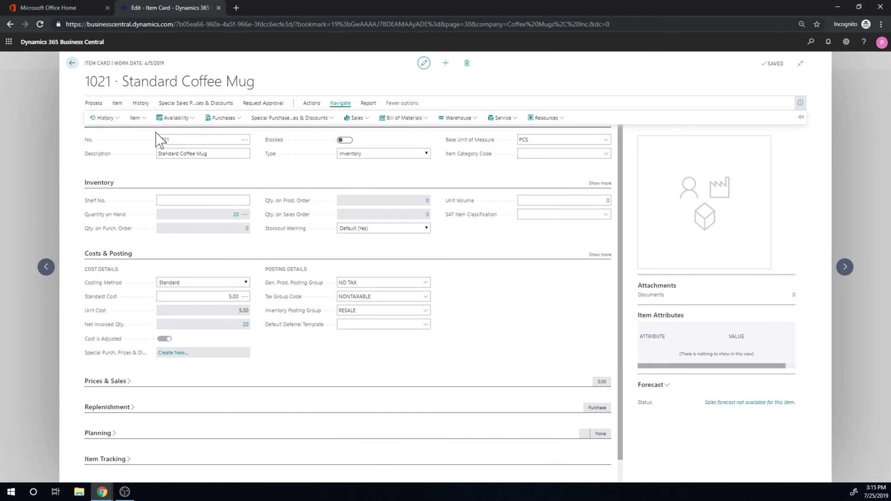
pyautogui.click(104, 119)
pyautogui.moveTo(111, 134)
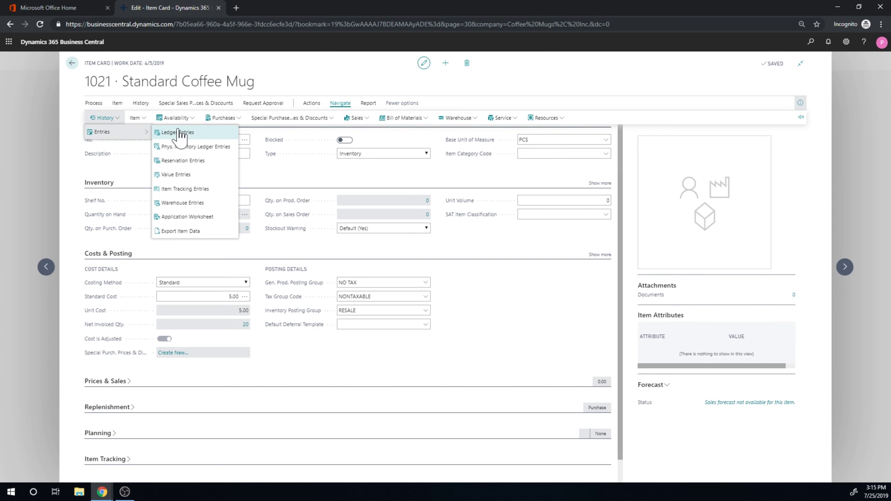
pyautogui.click(184, 134)
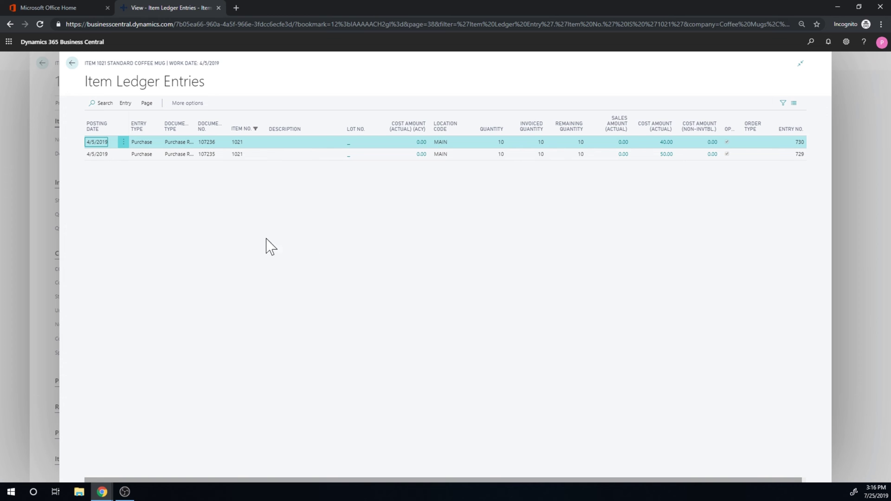
pyautogui.click(72, 63)
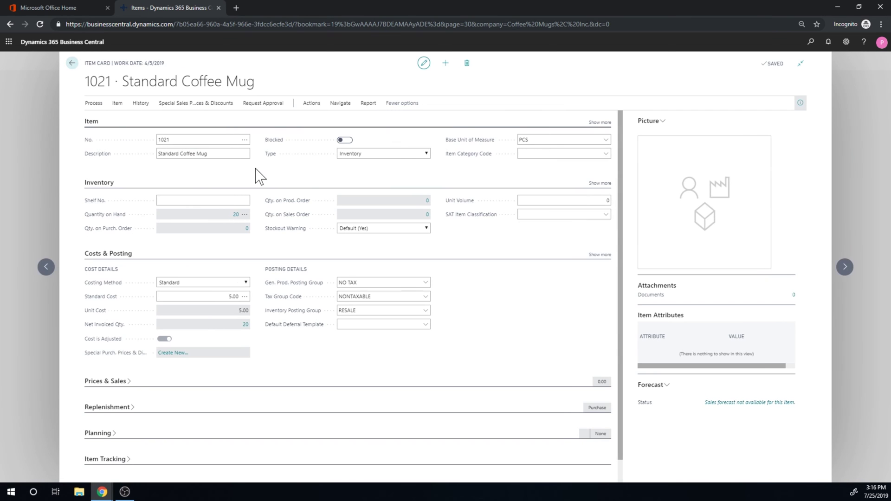
# - Leave the item, find Sales Orders through a Tell Me search for 'sa', and start a new order
pyautogui.click(75, 63)
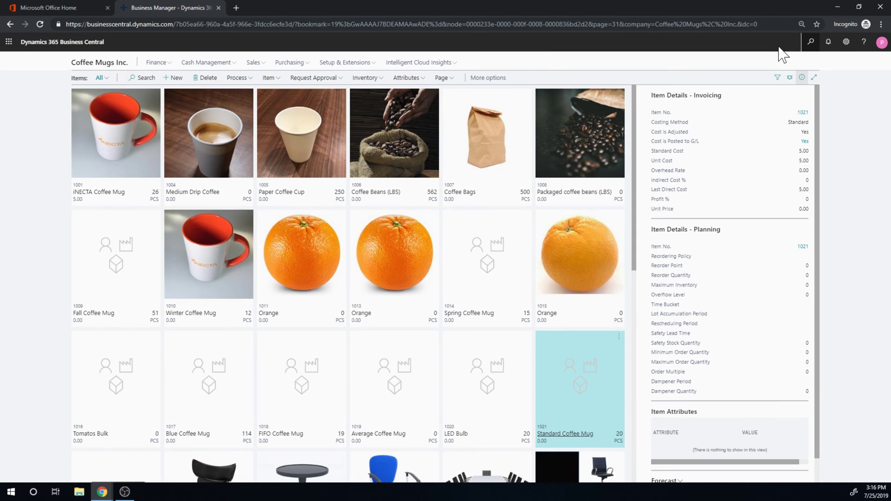
pyautogui.hotkey('alt', 'q')
pyautogui.write('sales order')
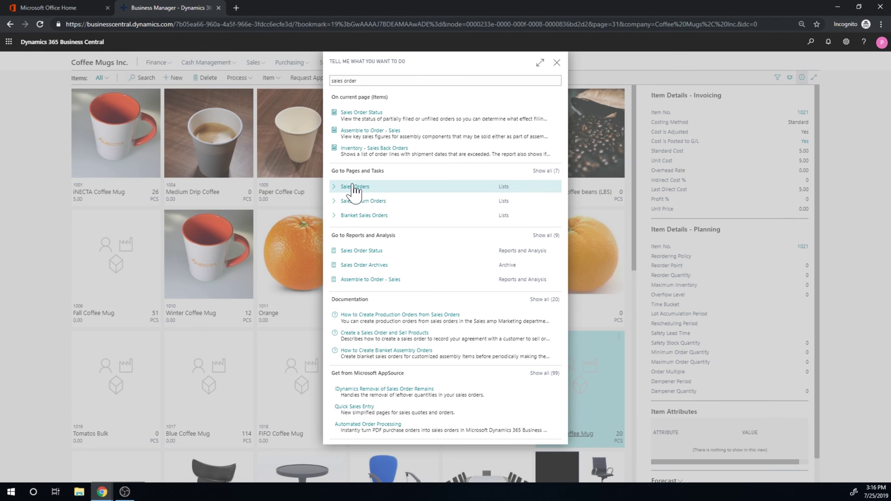
pyautogui.click(354, 187)
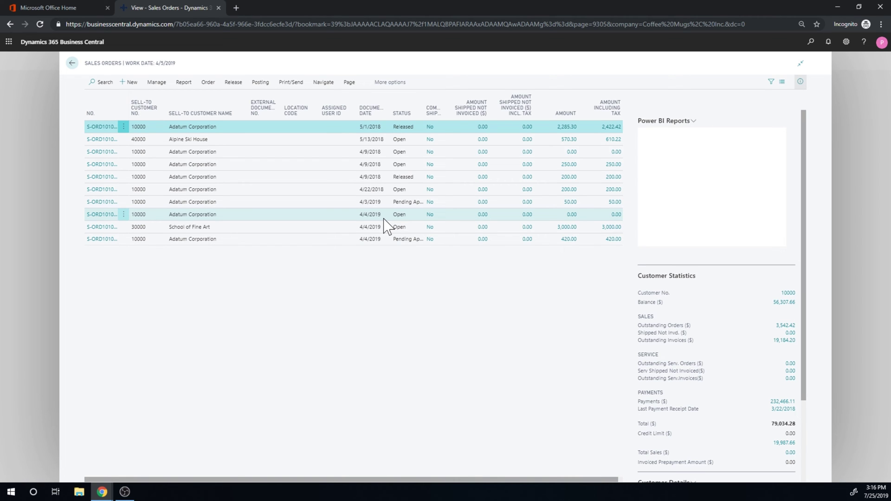
pyautogui.hotkey('alt', 'n')
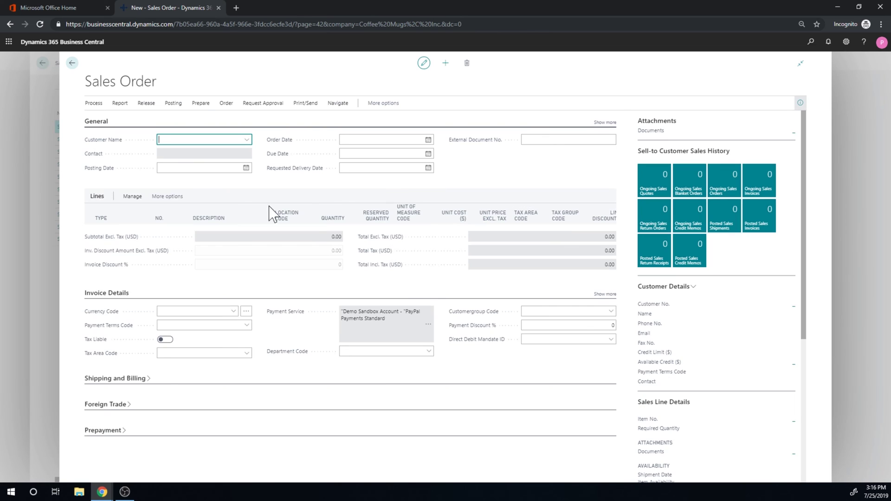
# - Choose customer Adatum Corporation and put Standard Coffee Mug on the first order line
pyautogui.click(244, 140)
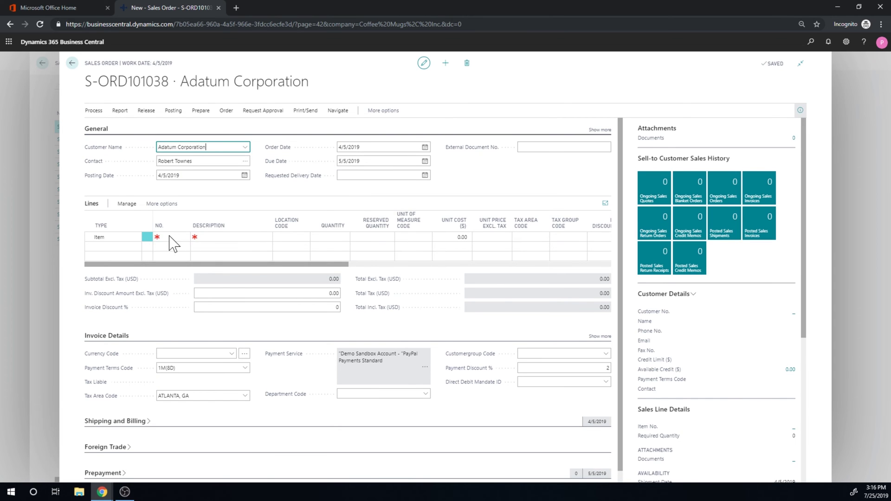
pyautogui.click(170, 237)
pyautogui.click(185, 247)
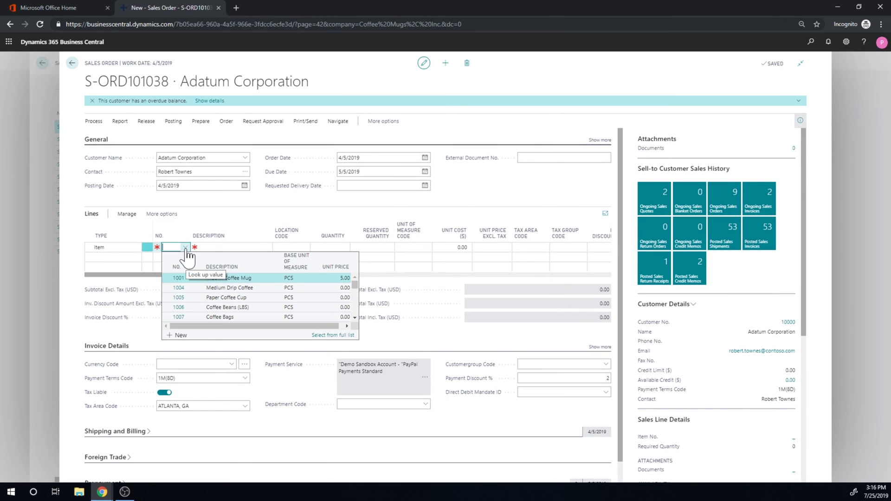
pyautogui.write('sta')
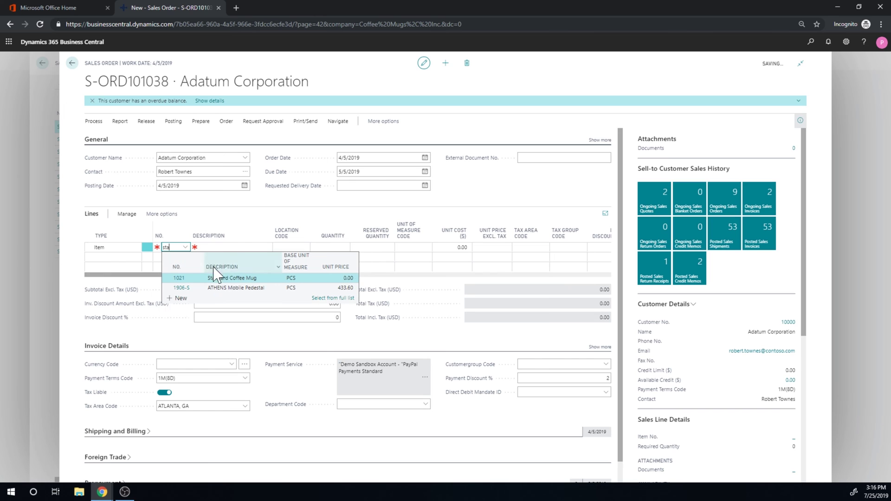
pyautogui.click(238, 279)
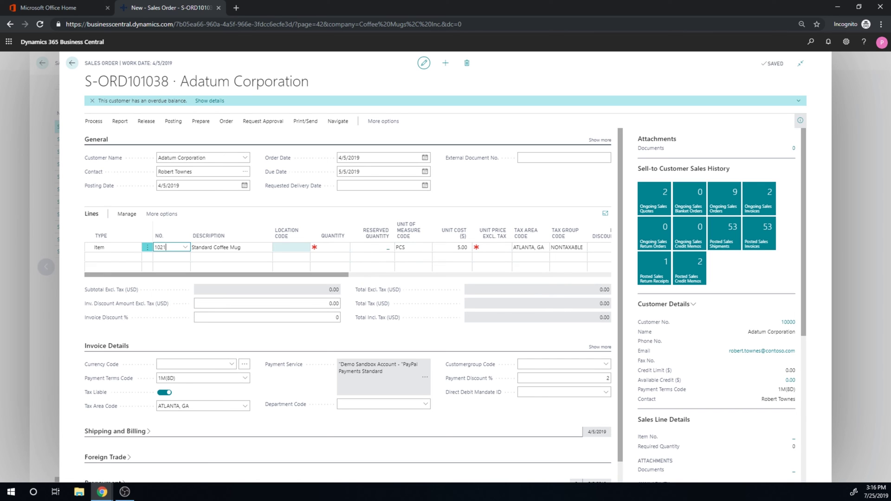
# - Set the line's location to MAIN and quantity to 15, with unit cost showing 5.00
pyautogui.click(306, 249)
pyautogui.write('main')
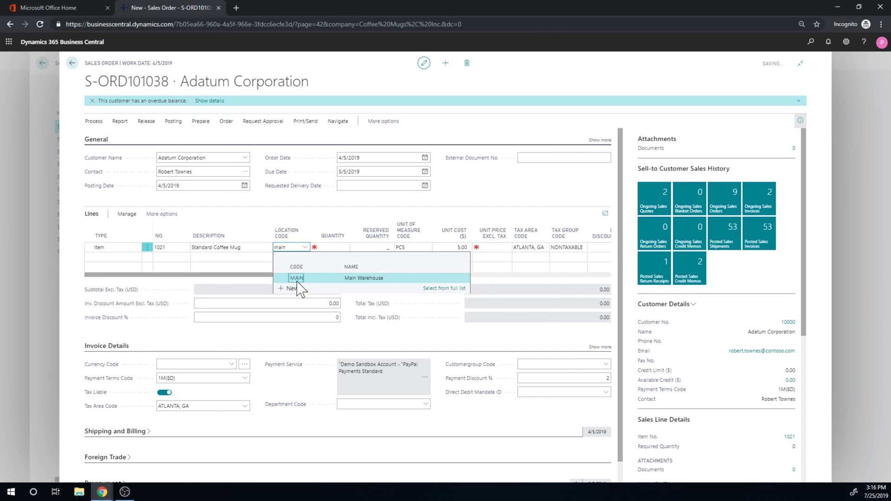
pyautogui.press('Return')
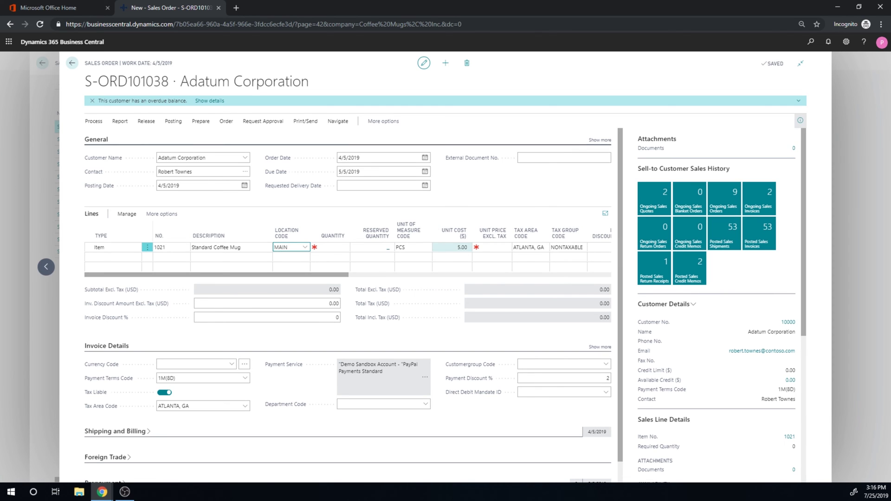
pyautogui.click(458, 248)
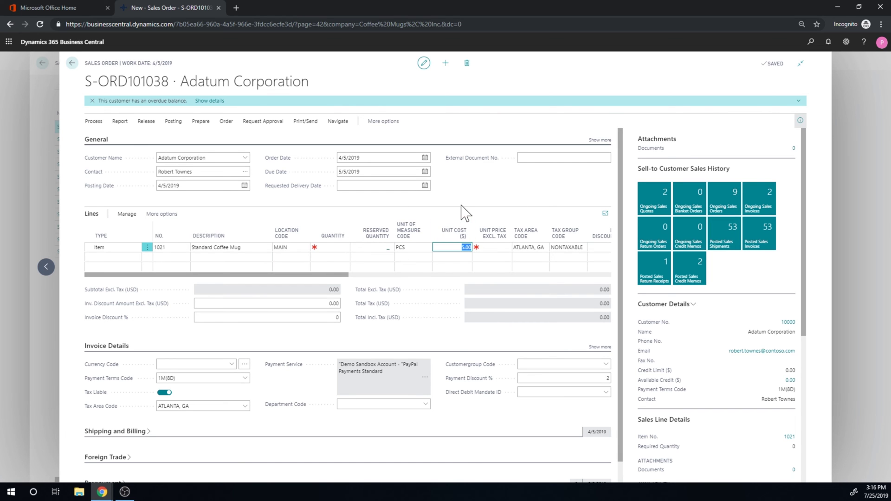
pyautogui.click(334, 247)
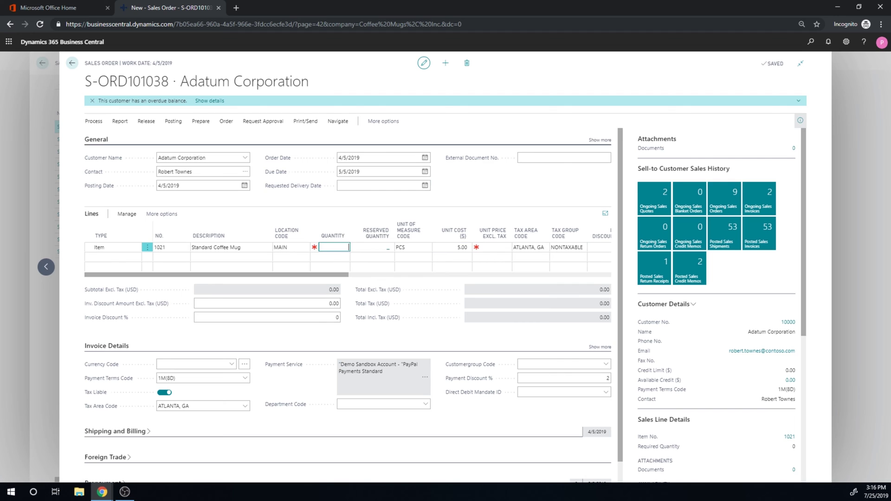
pyautogui.write('15')
pyautogui.press('Tab')
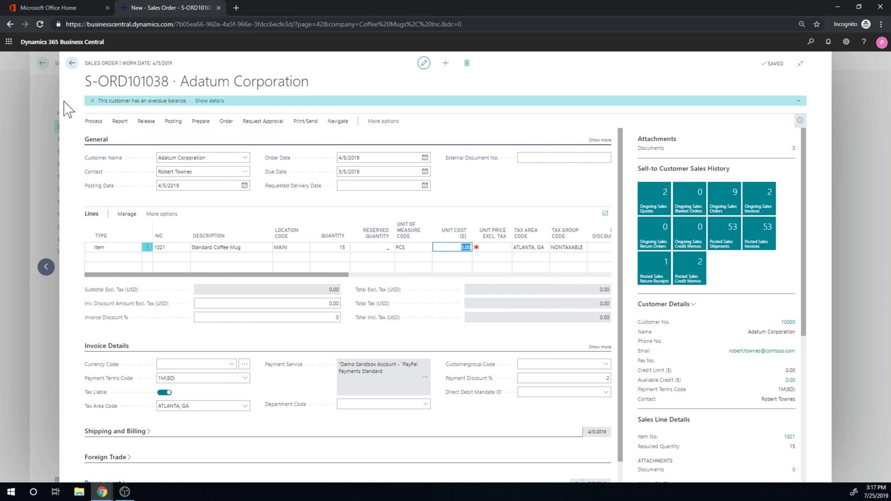
# - Back on the Standard Coffee Mug card, change the Standard Cost to 10 and confirm
pyautogui.click(72, 63)
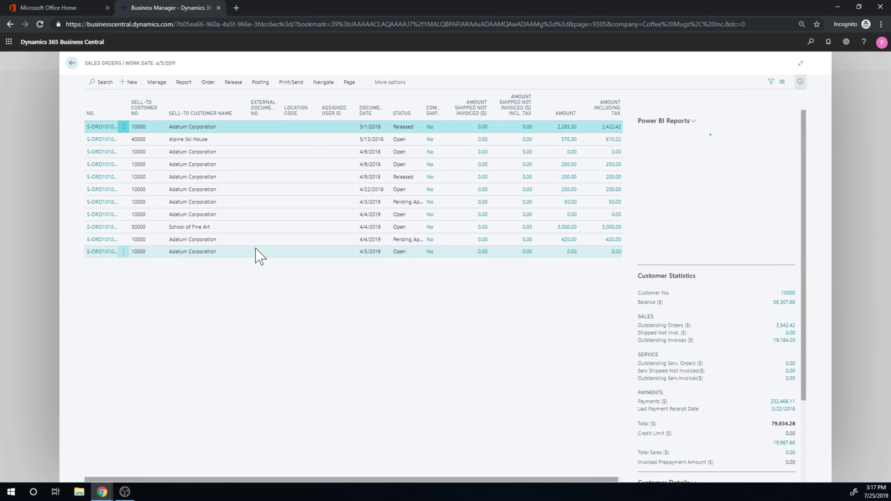
pyautogui.click(72, 64)
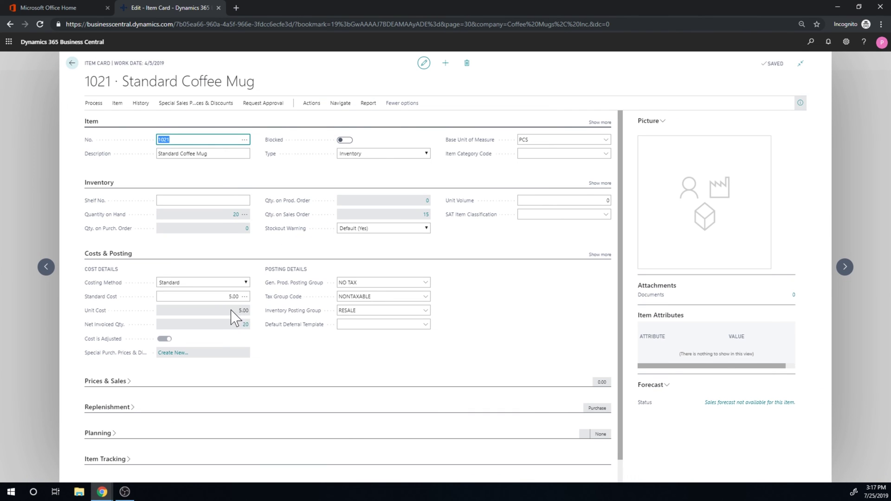
pyautogui.click(236, 296)
pyautogui.write('1')
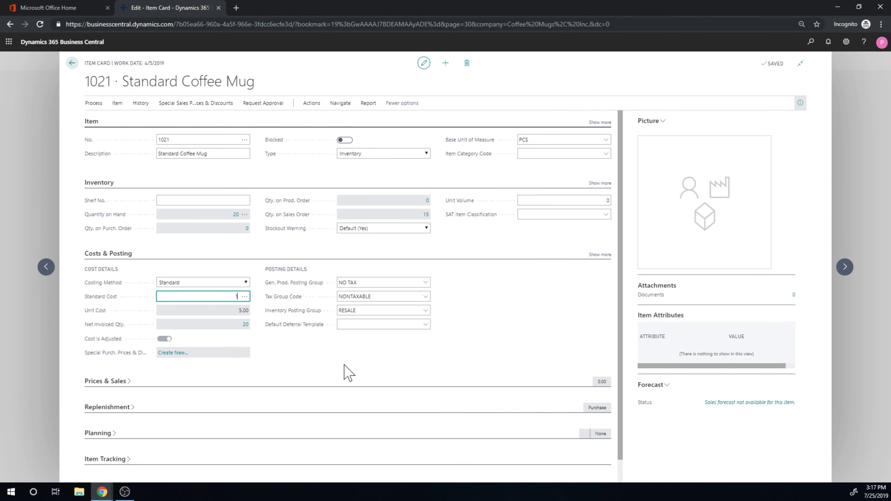
pyautogui.write('0')
pyautogui.press('Tab')
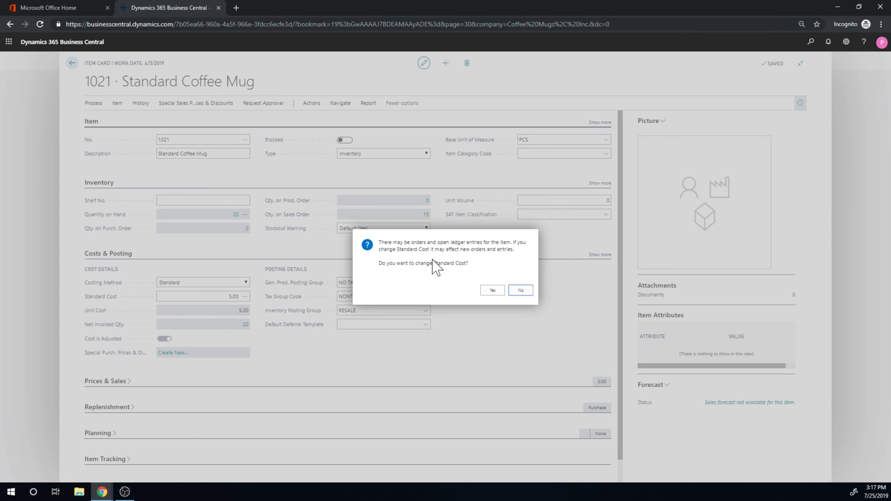
pyautogui.click(489, 292)
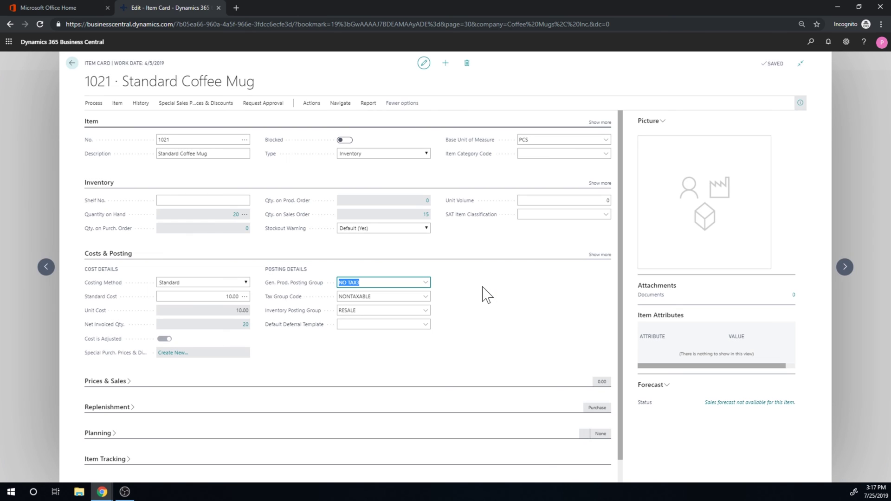
# - Keep the cost changes, clear the posting group error, and return to the Items list
pyautogui.click(72, 63)
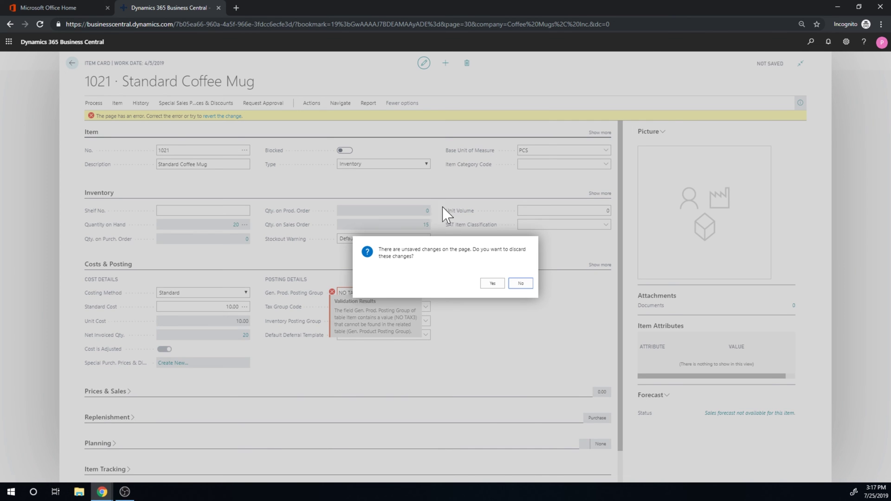
pyautogui.click(521, 283)
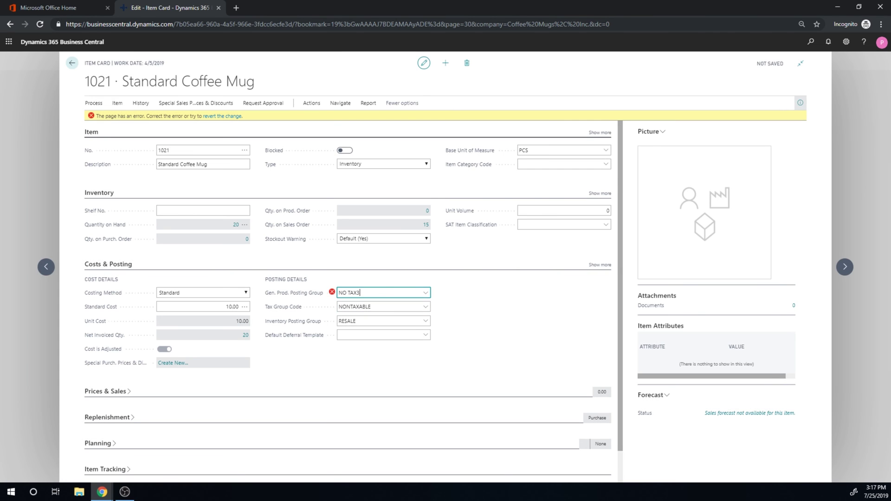
pyautogui.press('Tab')
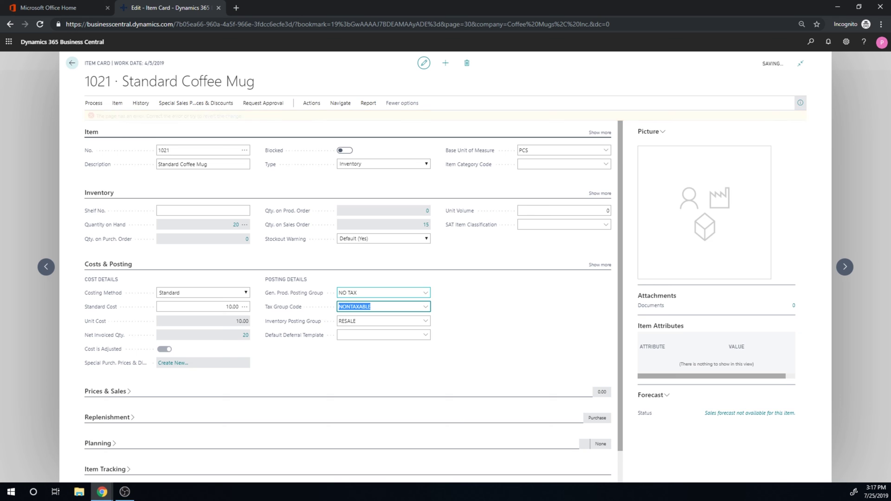
pyautogui.click(68, 65)
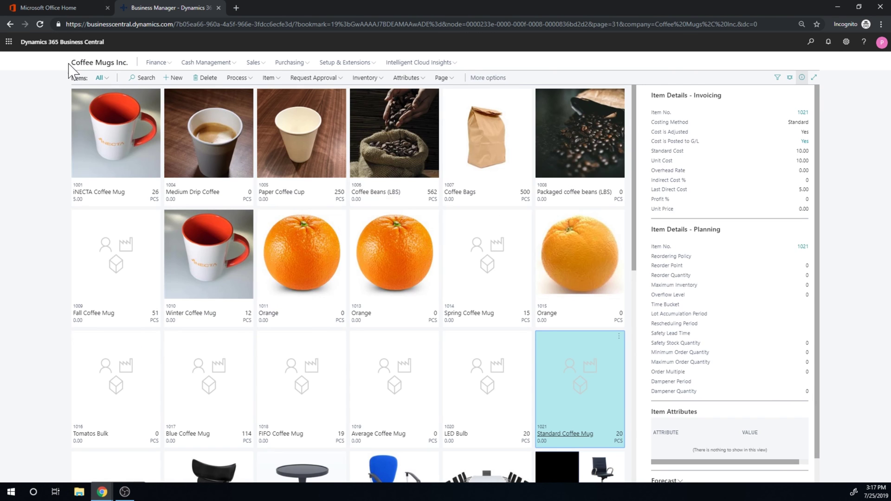
# - Open the Sales Orders list via a Tell Me search for 'sa' and reopen order S-ORD101038
pyautogui.click(810, 41)
pyautogui.write('sales ord')
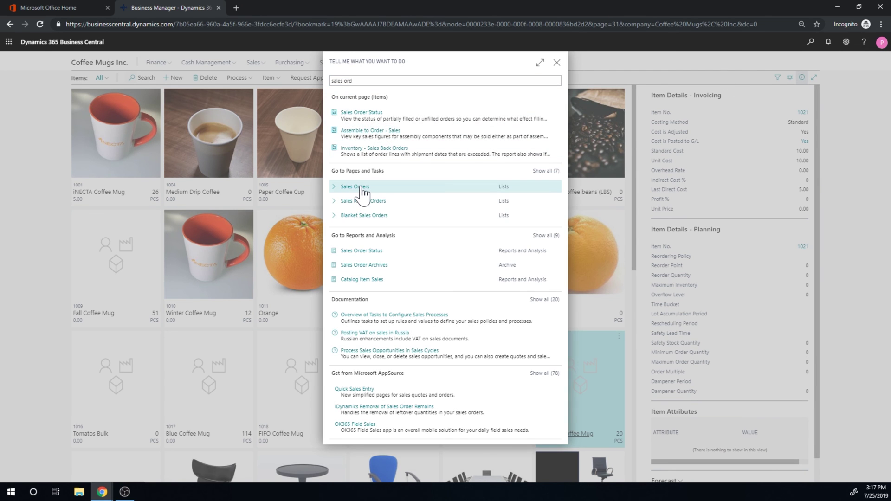
pyautogui.click(360, 187)
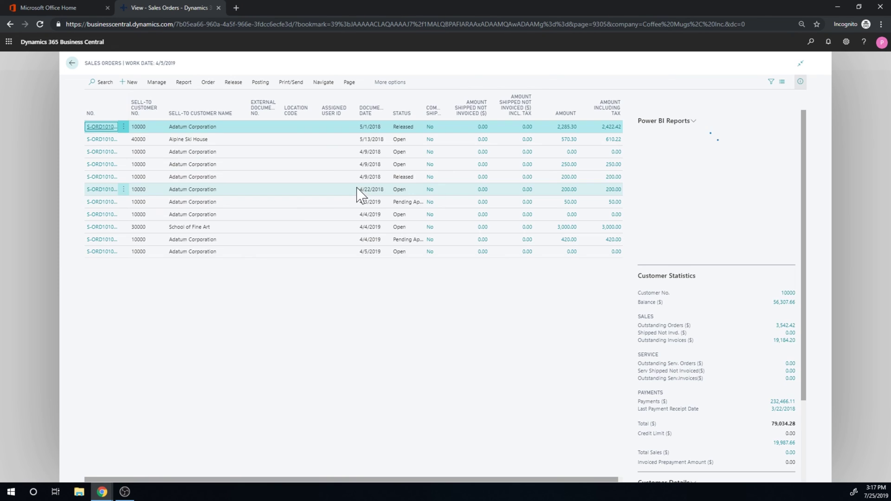
pyautogui.click(110, 129)
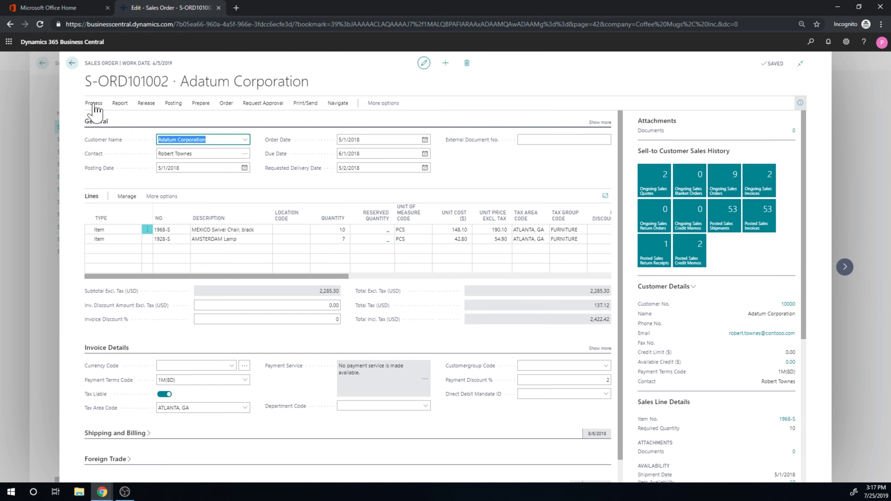
pyautogui.click(72, 64)
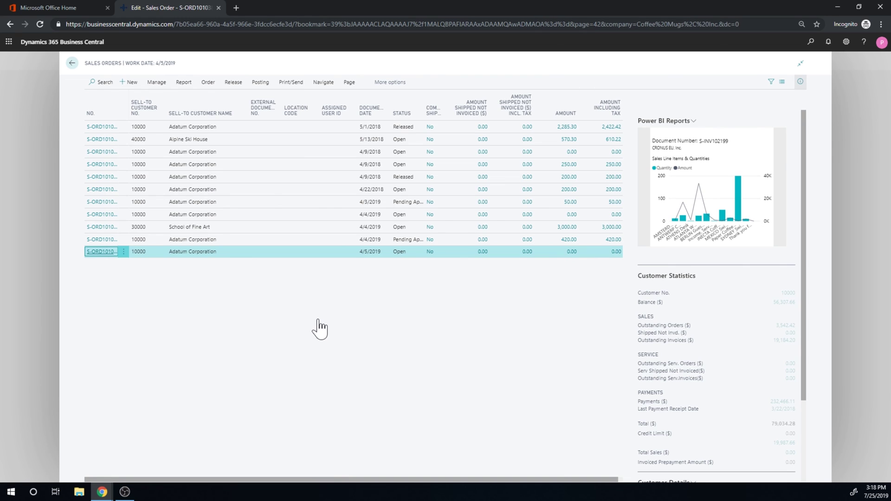
pyautogui.press('Return')
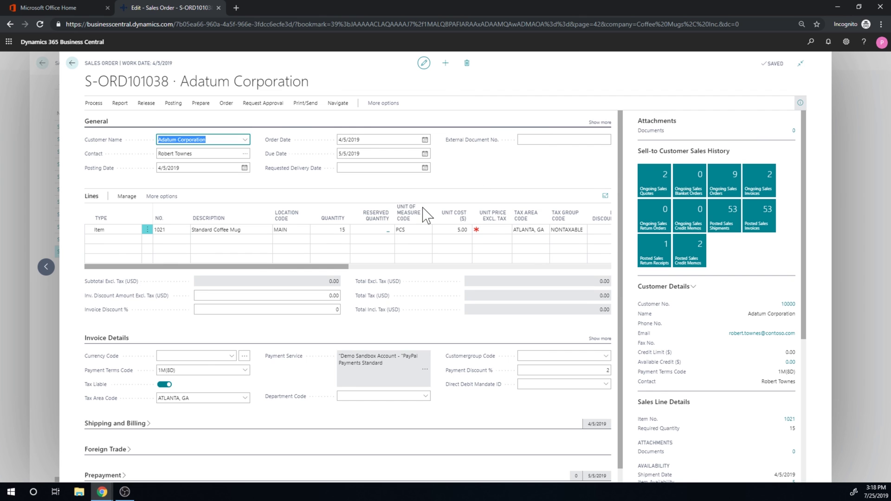
# - Check that S-ORD101038's Standard Coffee Mug line still costs 5.00, then return to Items
pyautogui.moveTo(258, 266); pyautogui.dragTo(207, 274)
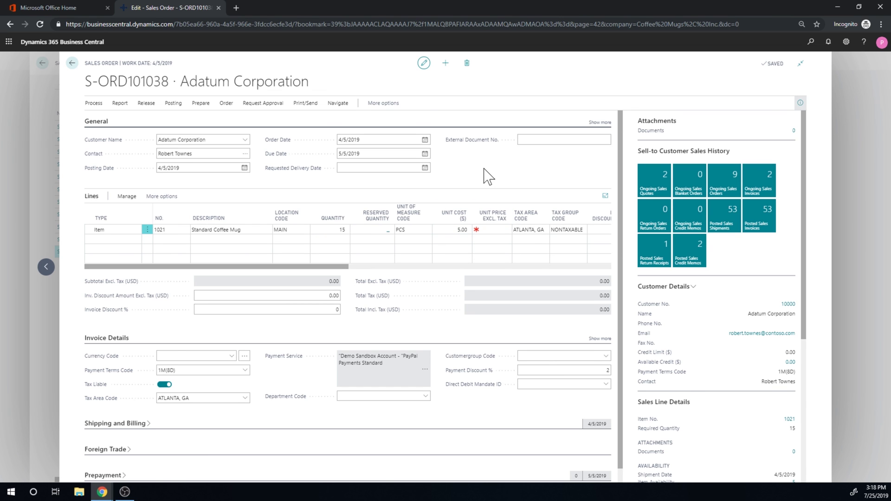
pyautogui.click(72, 63)
pyautogui.click(72, 64)
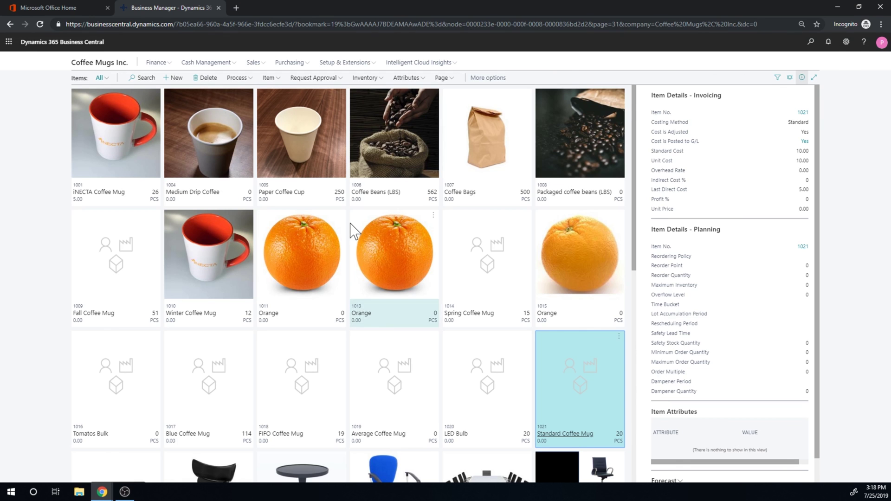
# - Open the Standard Coffee Mug card to see its standard cost of 10.00
pyautogui.click(374, 282)
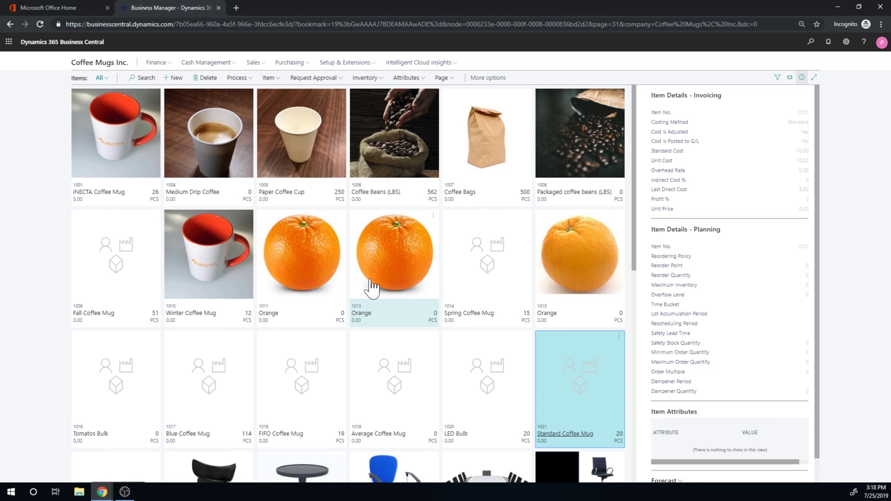